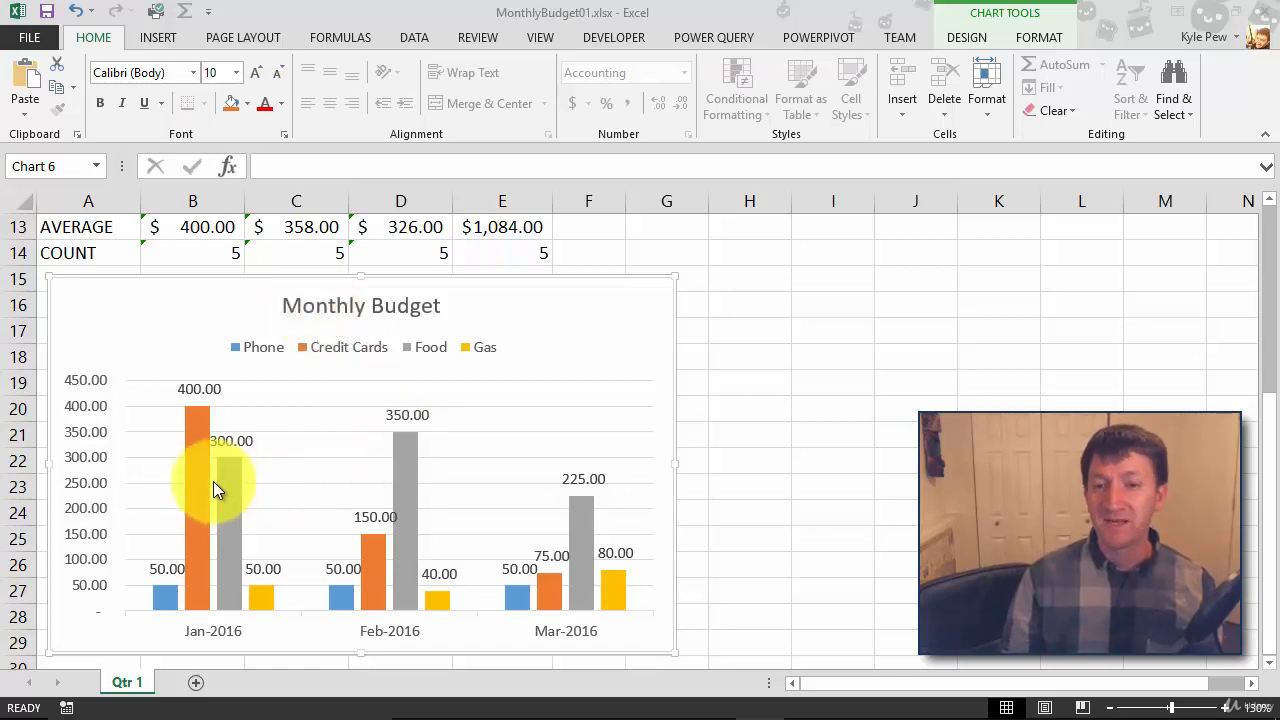
# Browse the available chart styles for the Monthly Budget chart without applying one.
pyautogui.moveTo(190, 487)
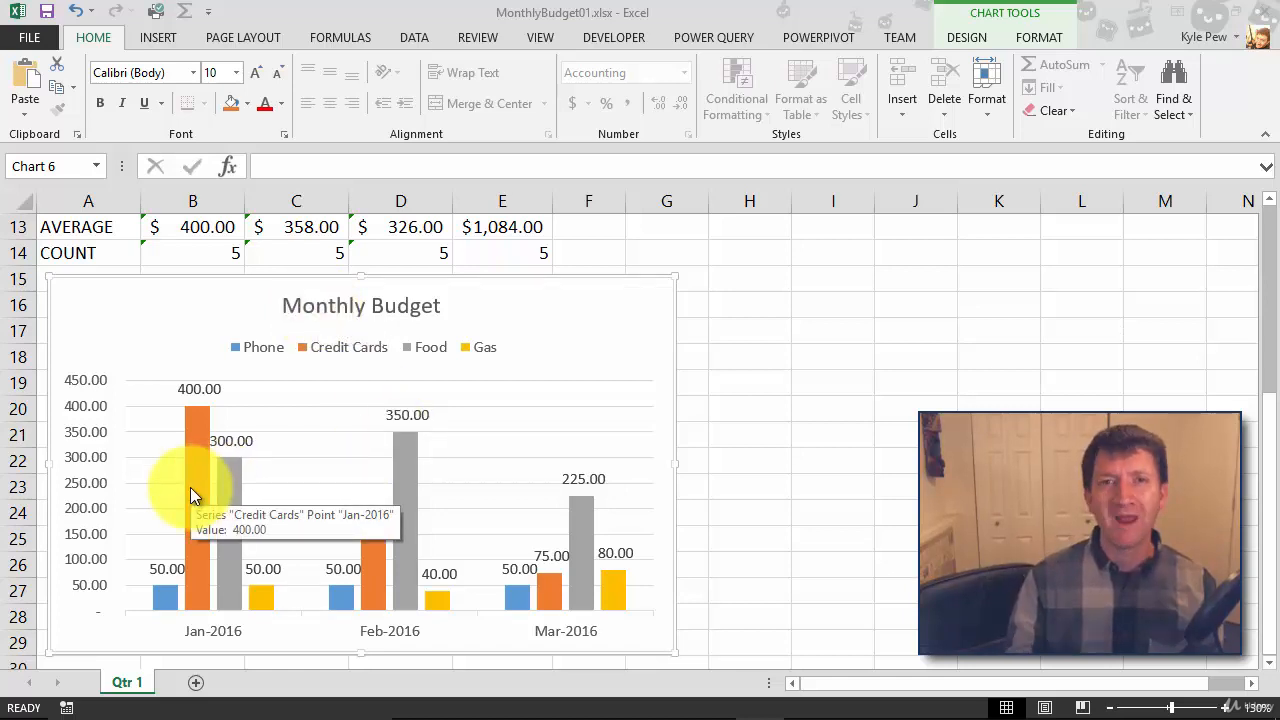
pyautogui.moveTo(238, 494)
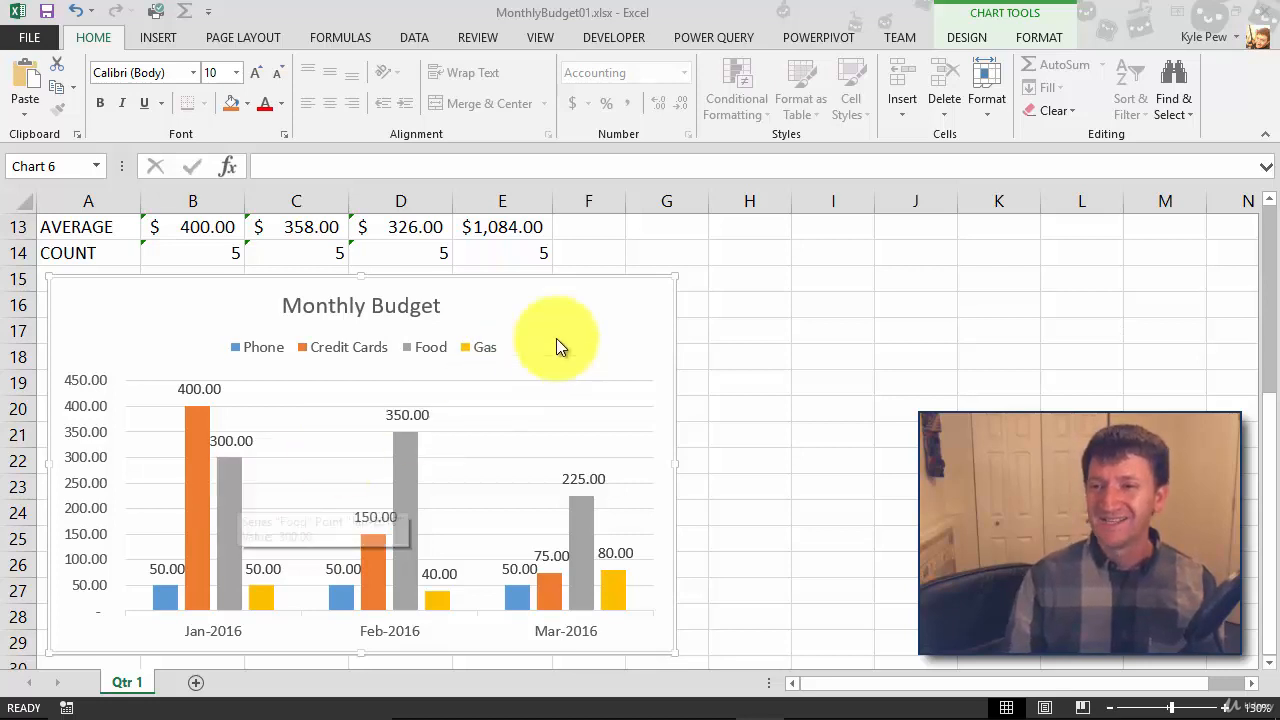
pyautogui.moveTo(635, 294)
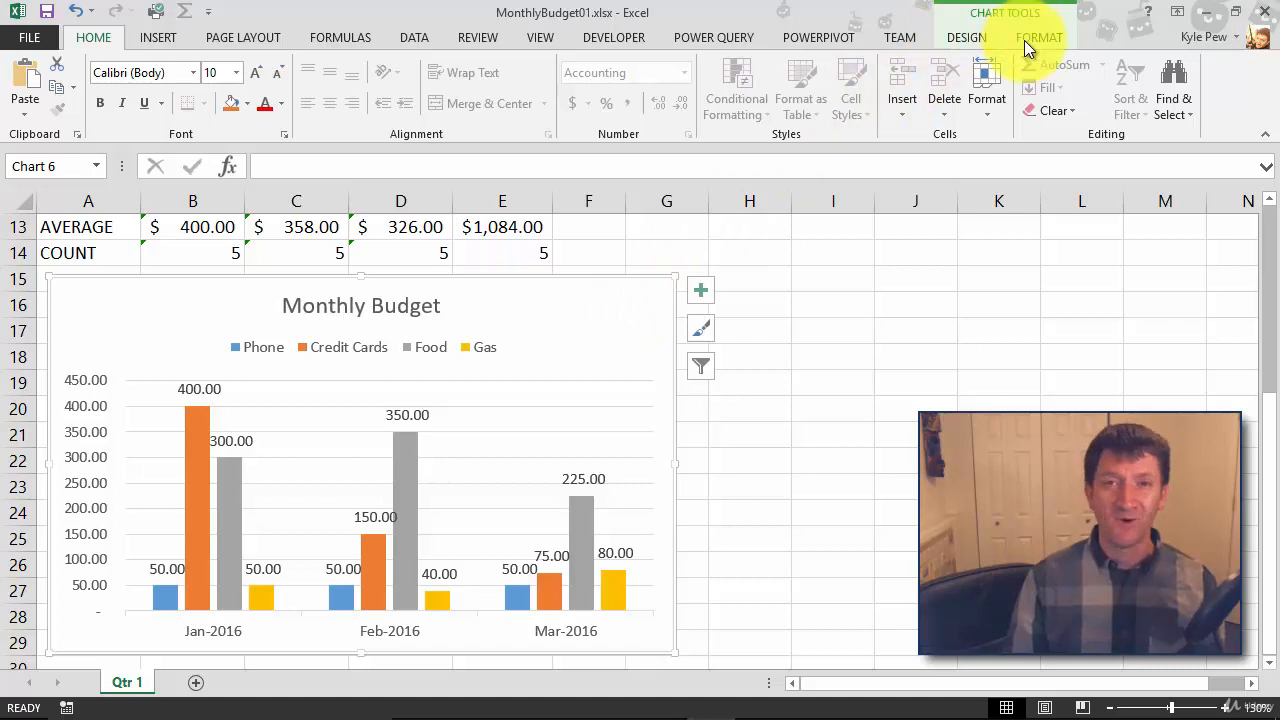
pyautogui.click(980, 44)
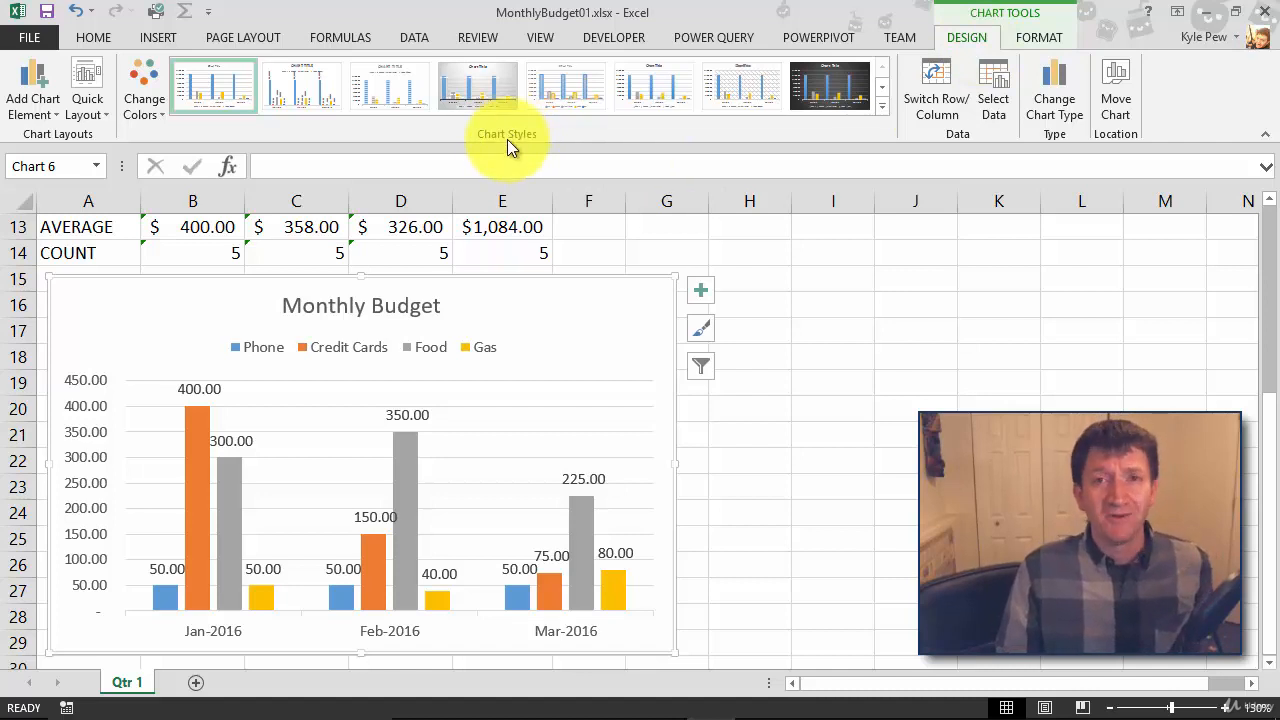
pyautogui.click(878, 107)
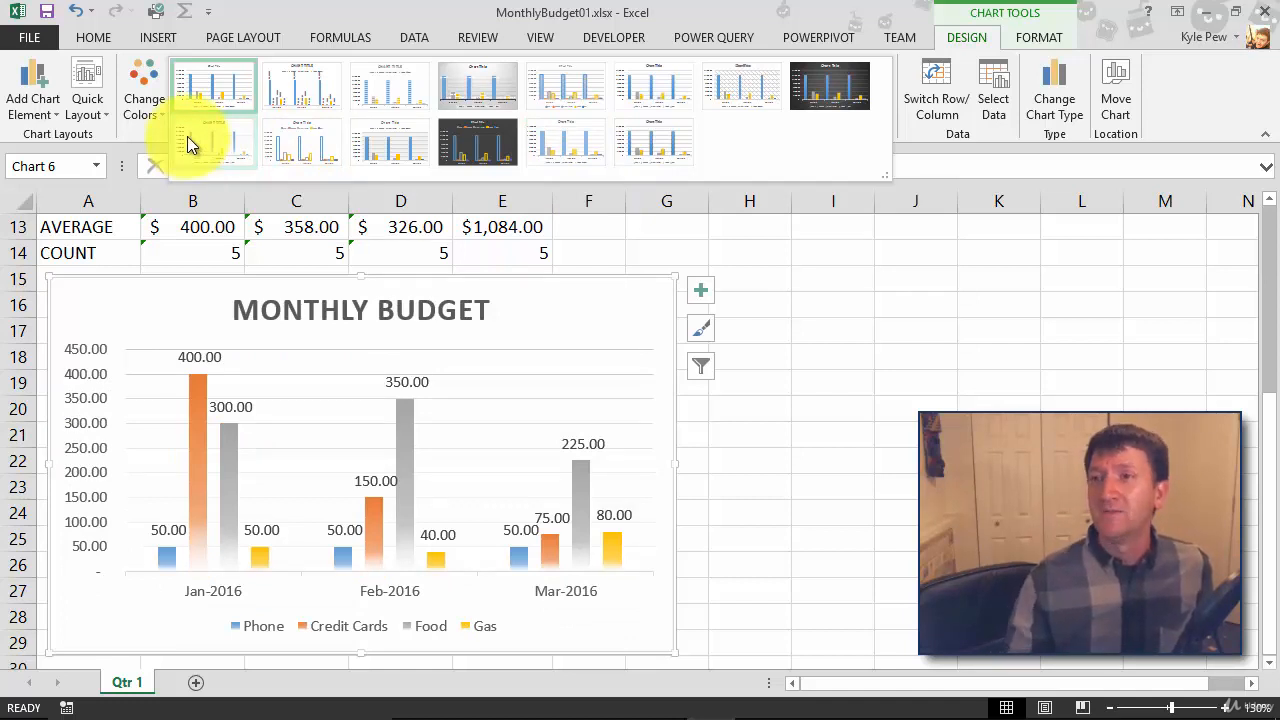
# Fill the Credit Cards series columns in the Monthly Budget chart with the standard dark red color.
pyautogui.click(1052, 41)
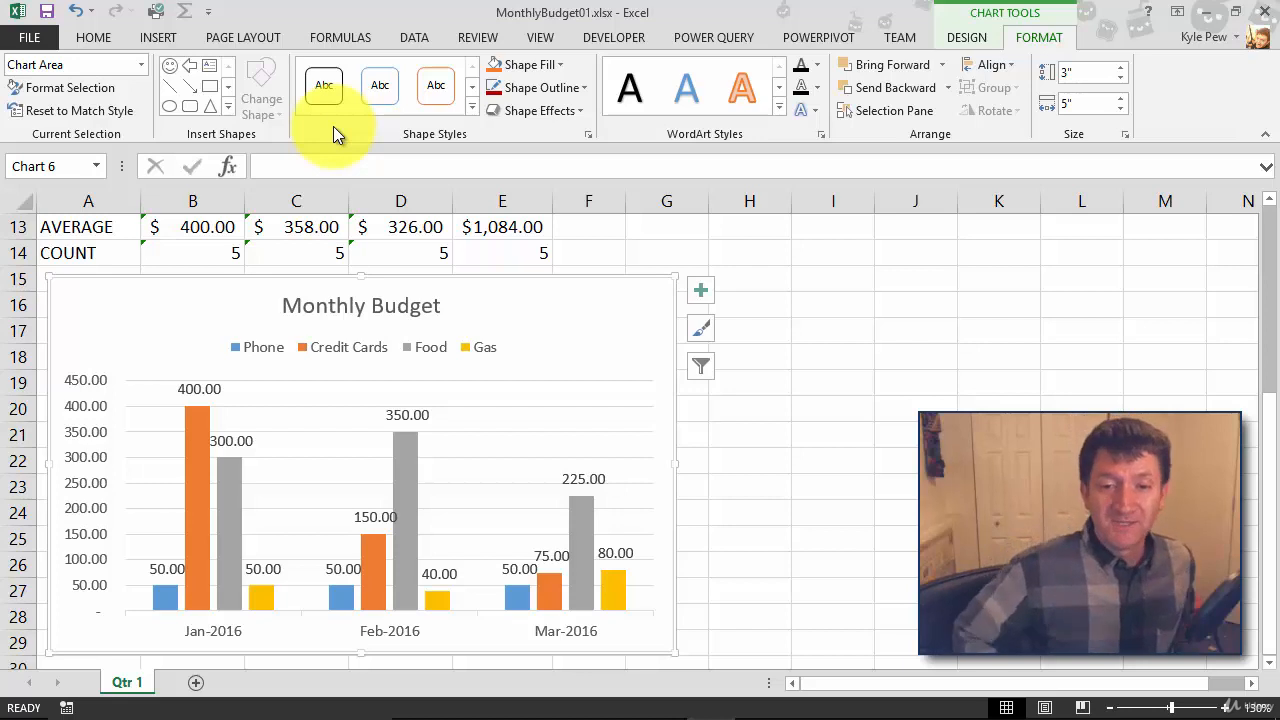
pyautogui.moveTo(195, 440)
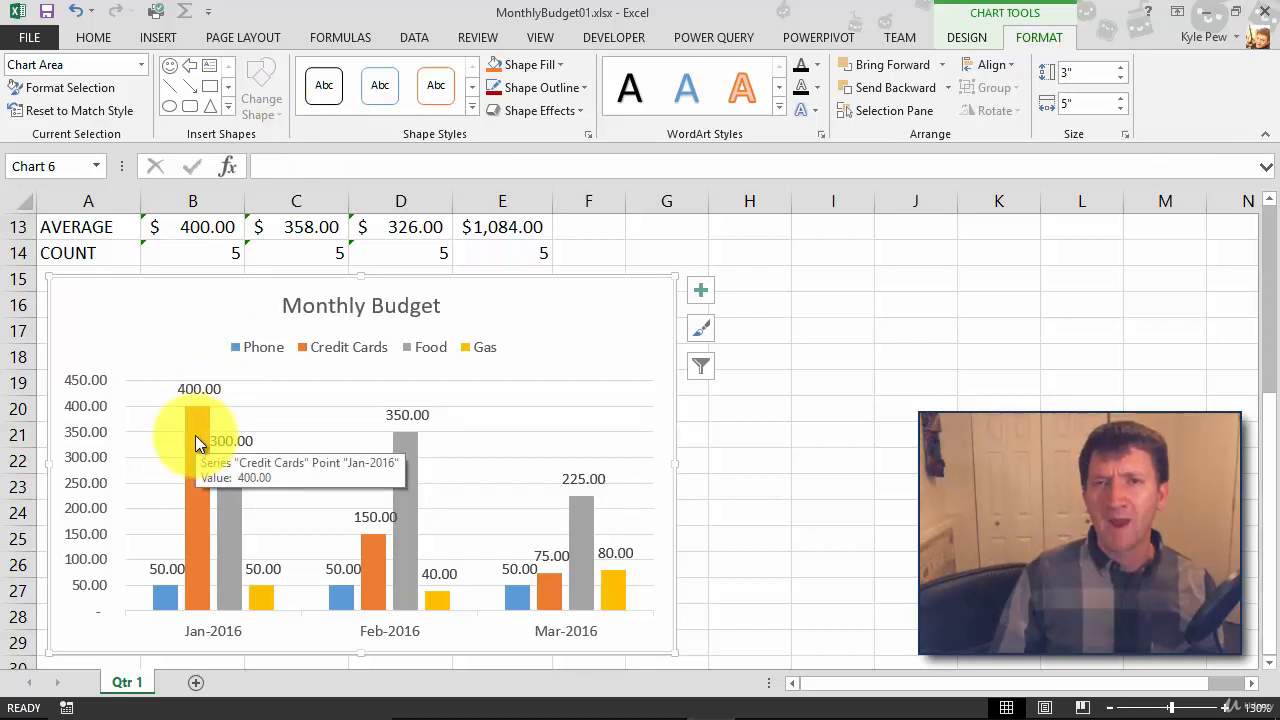
pyautogui.click(195, 435)
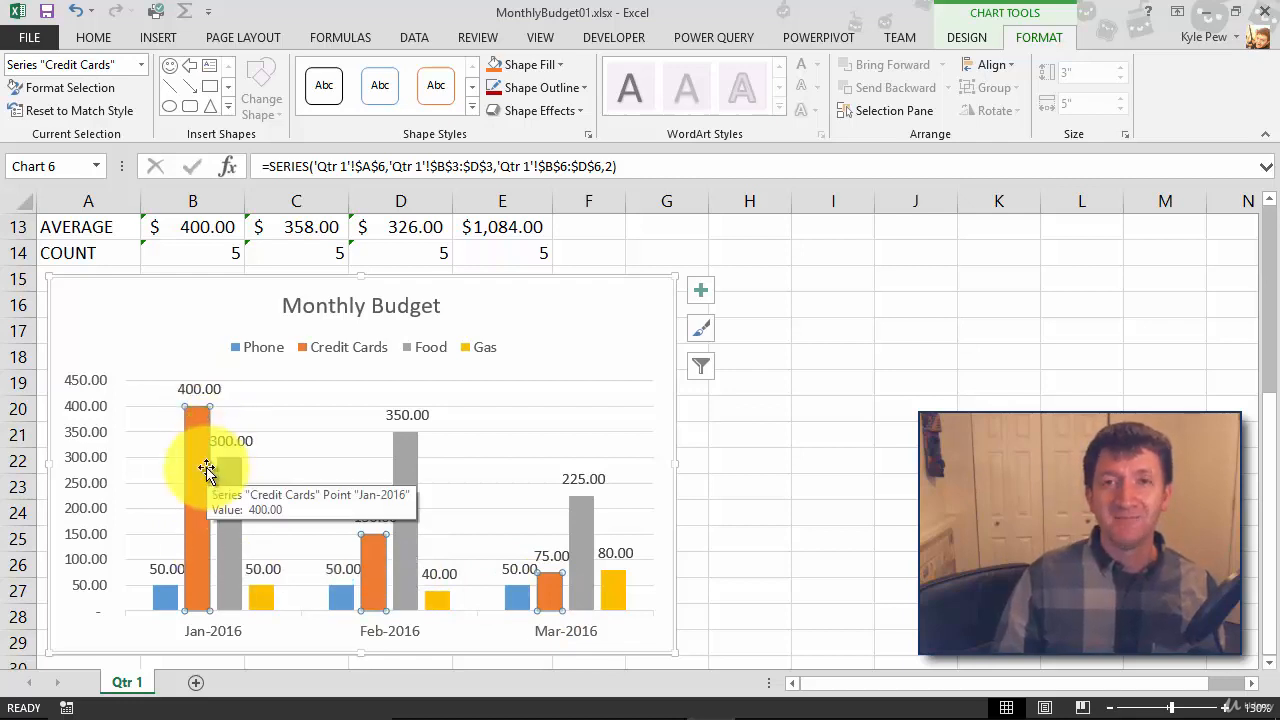
pyautogui.click(561, 66)
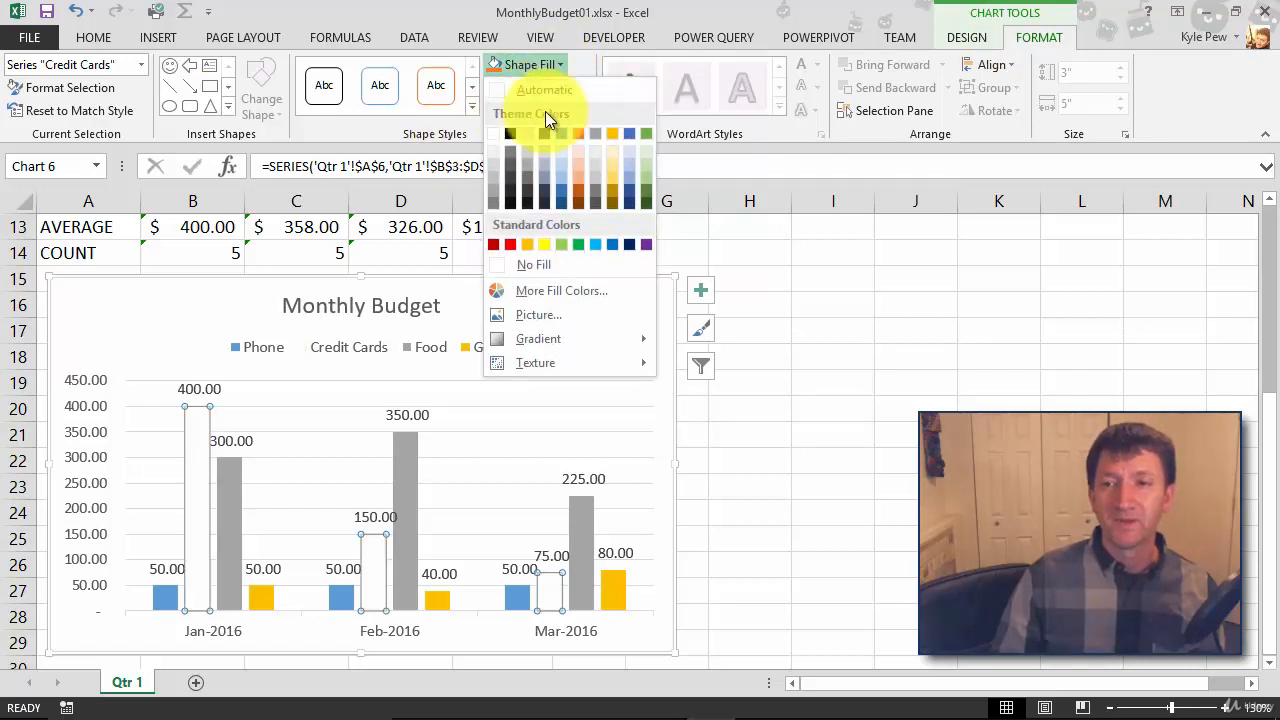
pyautogui.click(495, 244)
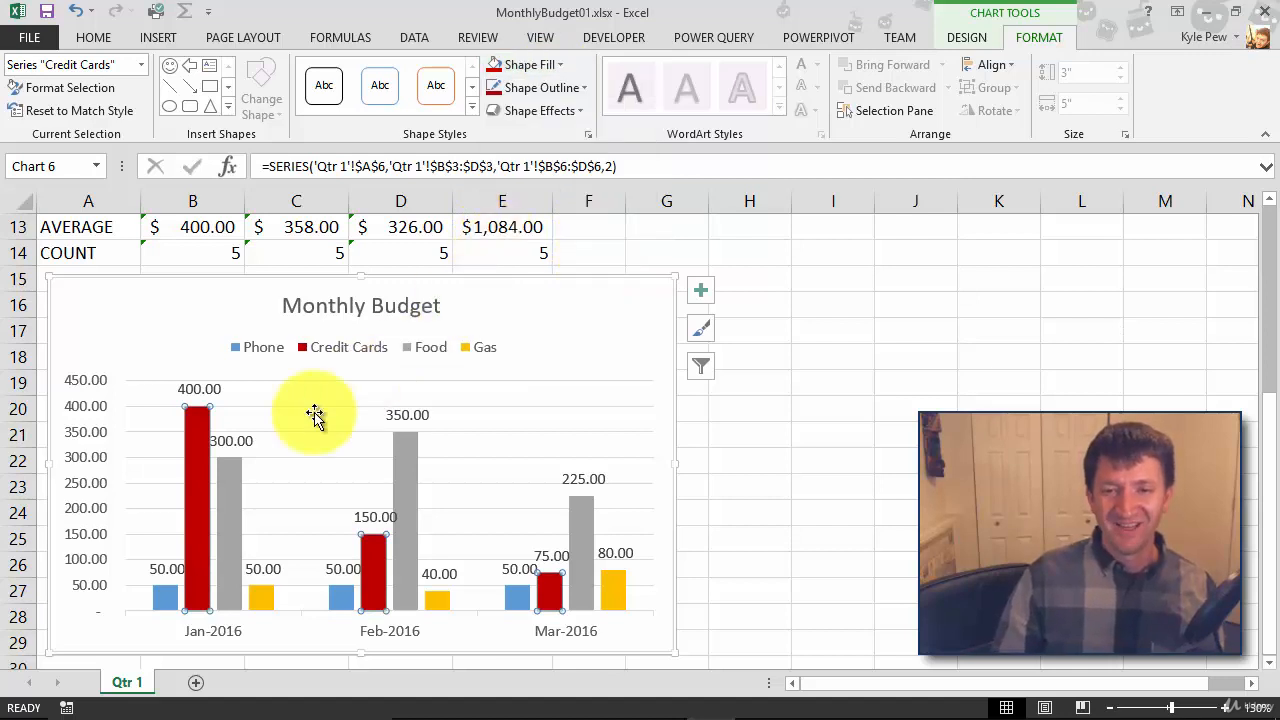
# Fill the Food series columns with a dark green theme color.
pyautogui.click(228, 501)
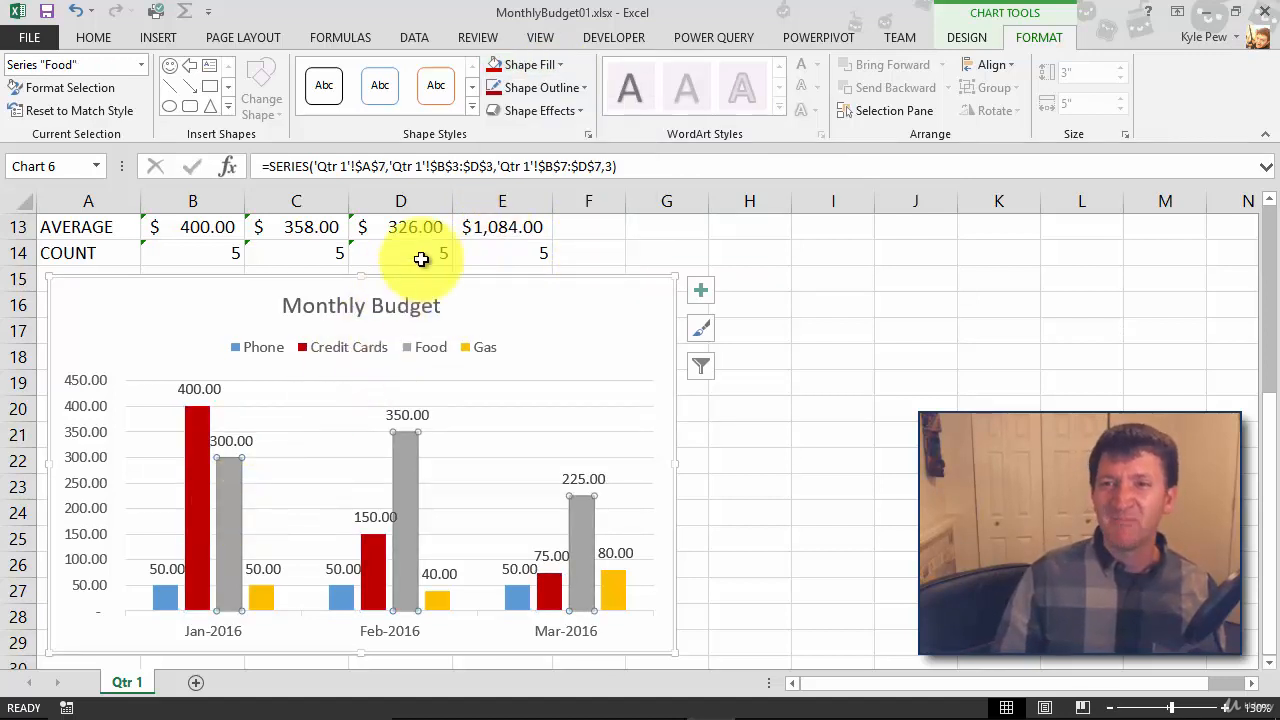
pyautogui.click(559, 63)
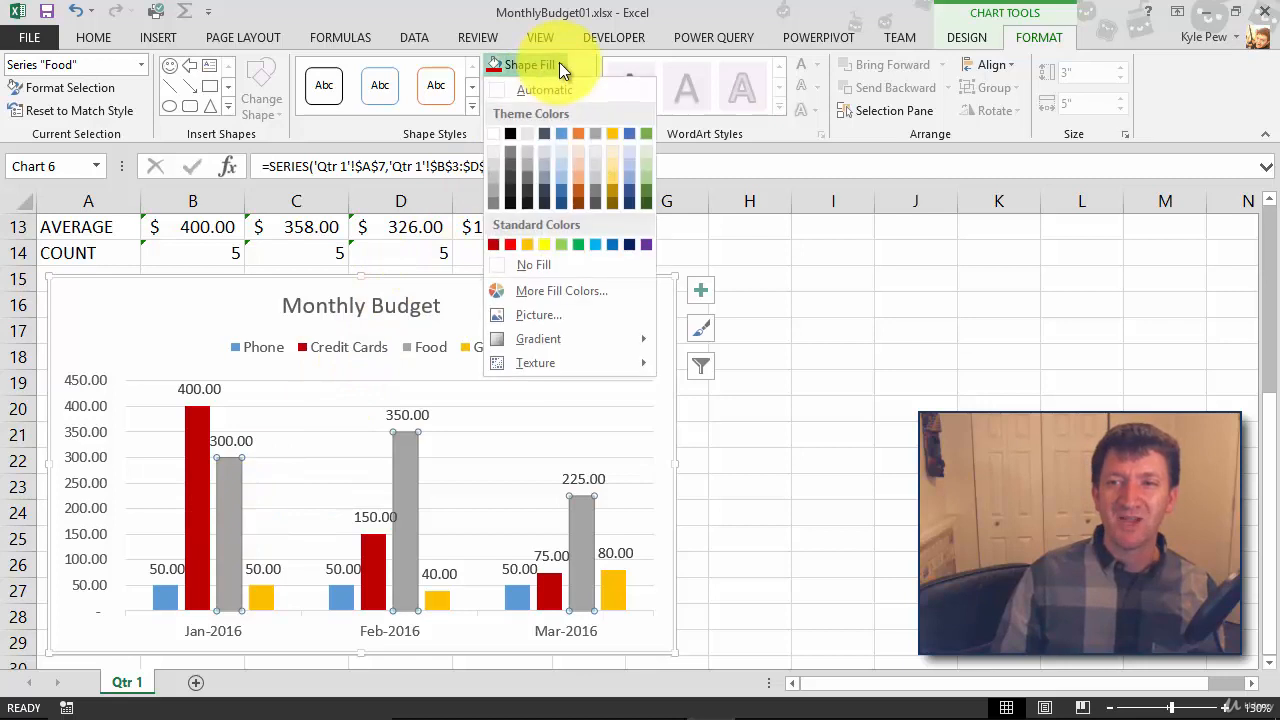
pyautogui.click(643, 189)
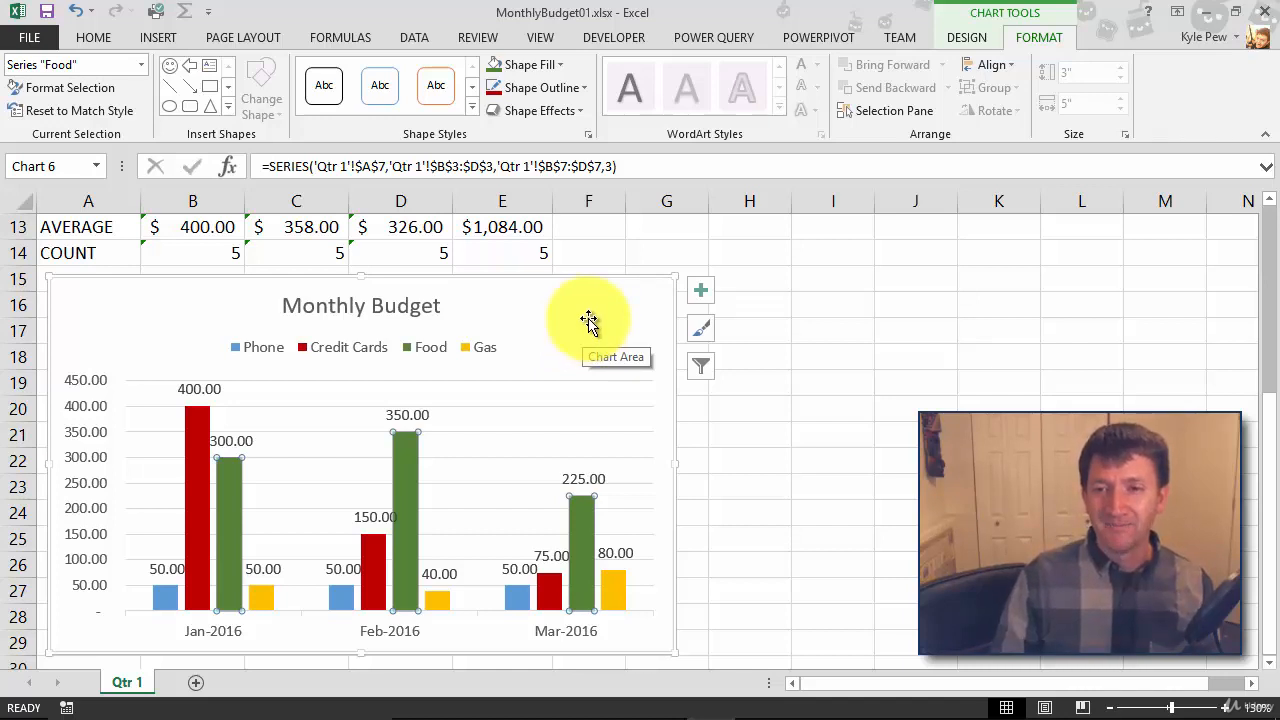
# Shade the chart's plot area gray, settling on the lightest gray theme color as its fill.
pyautogui.click(596, 388)
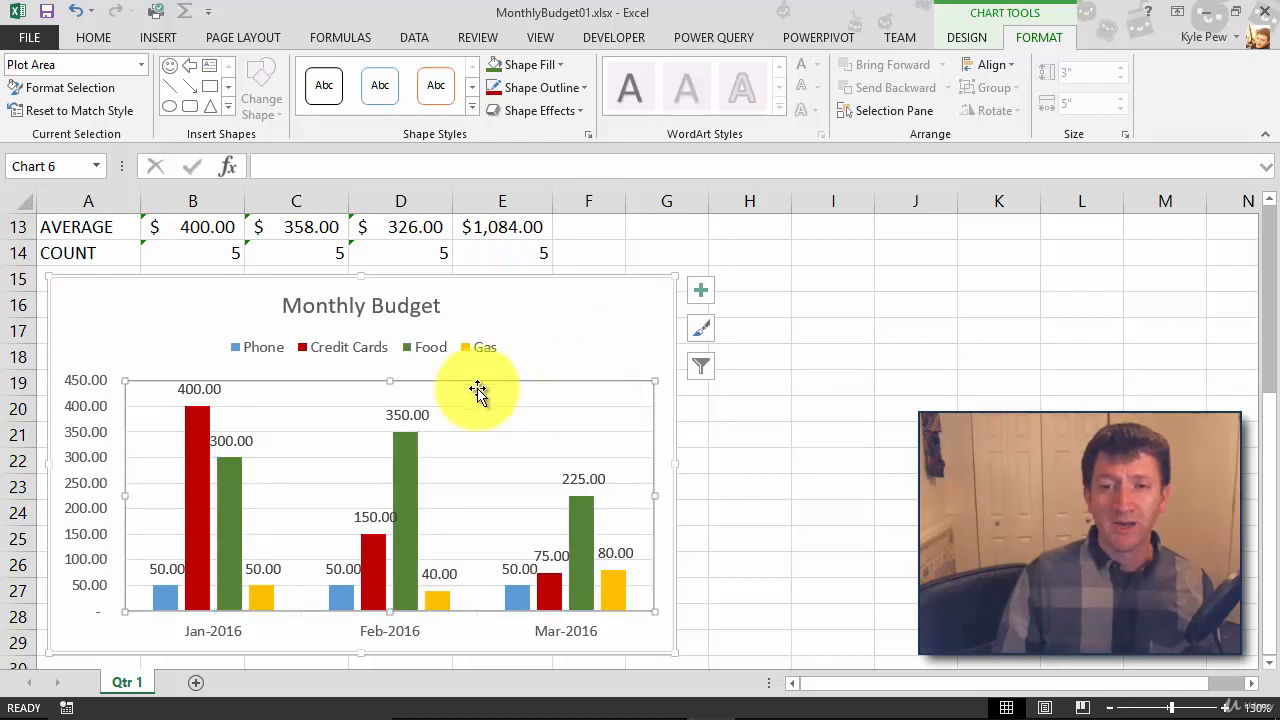
pyautogui.moveTo(573, 573)
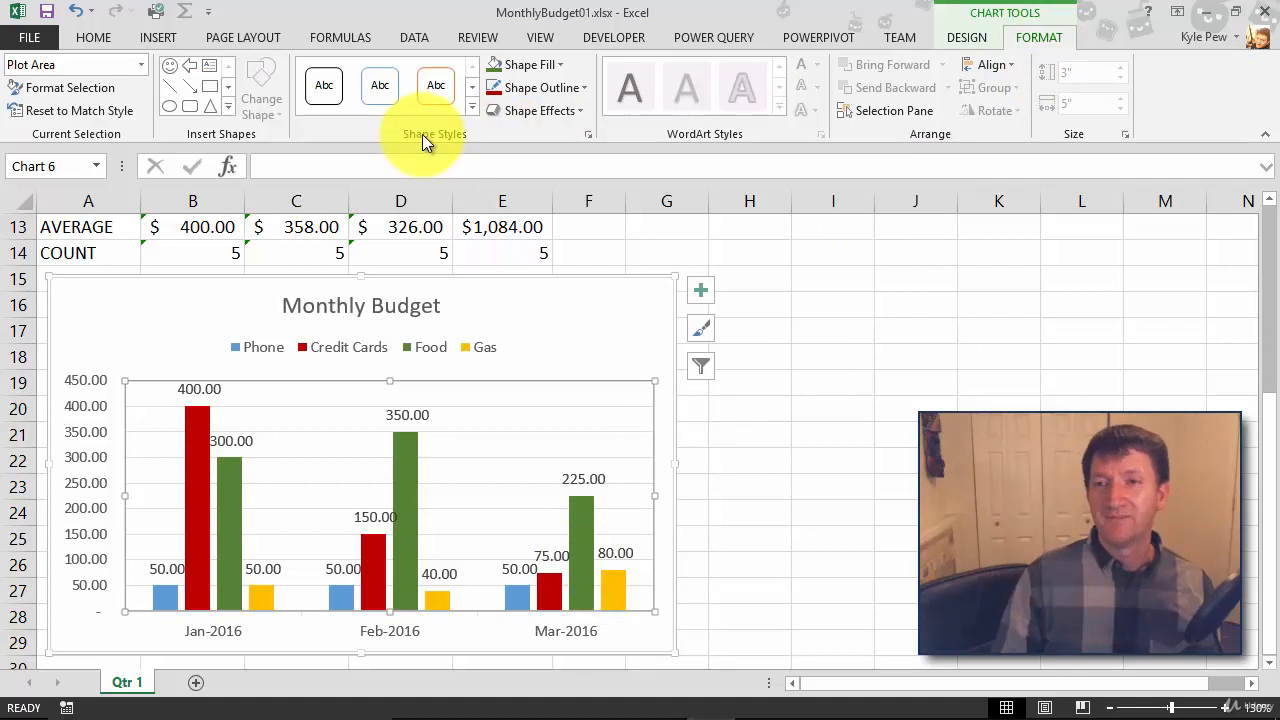
pyautogui.click(558, 64)
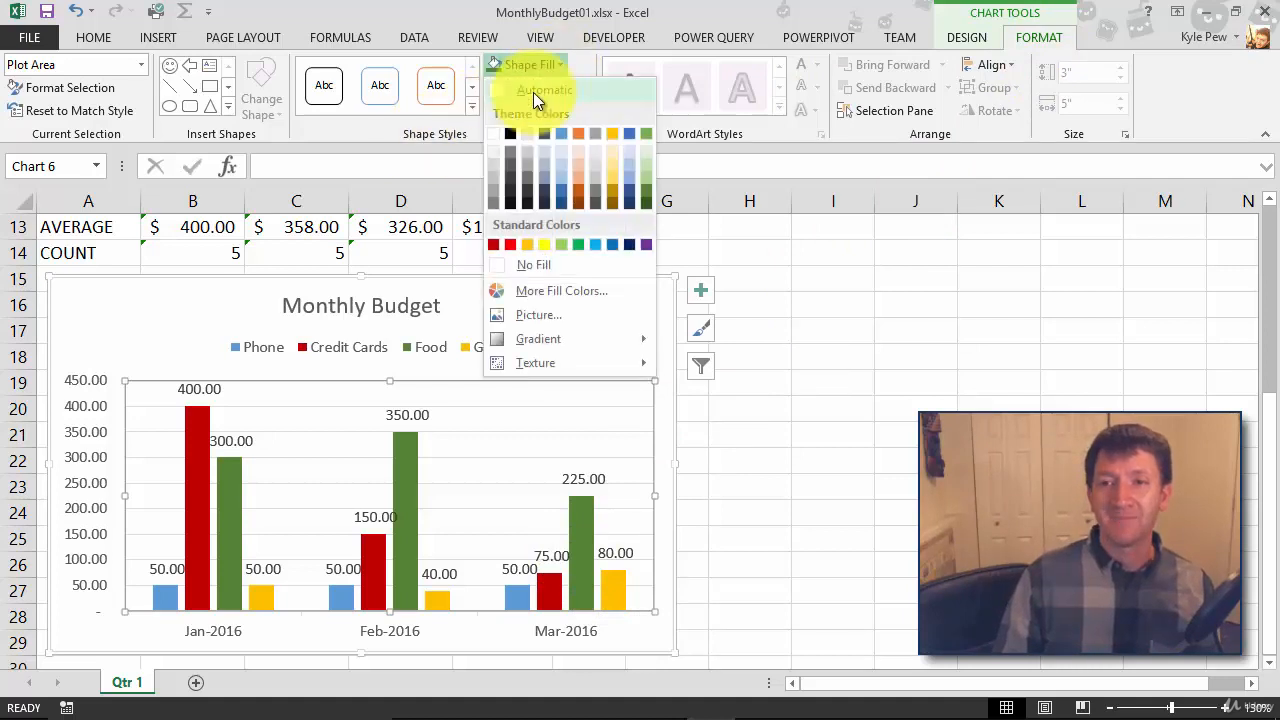
pyautogui.click(496, 164)
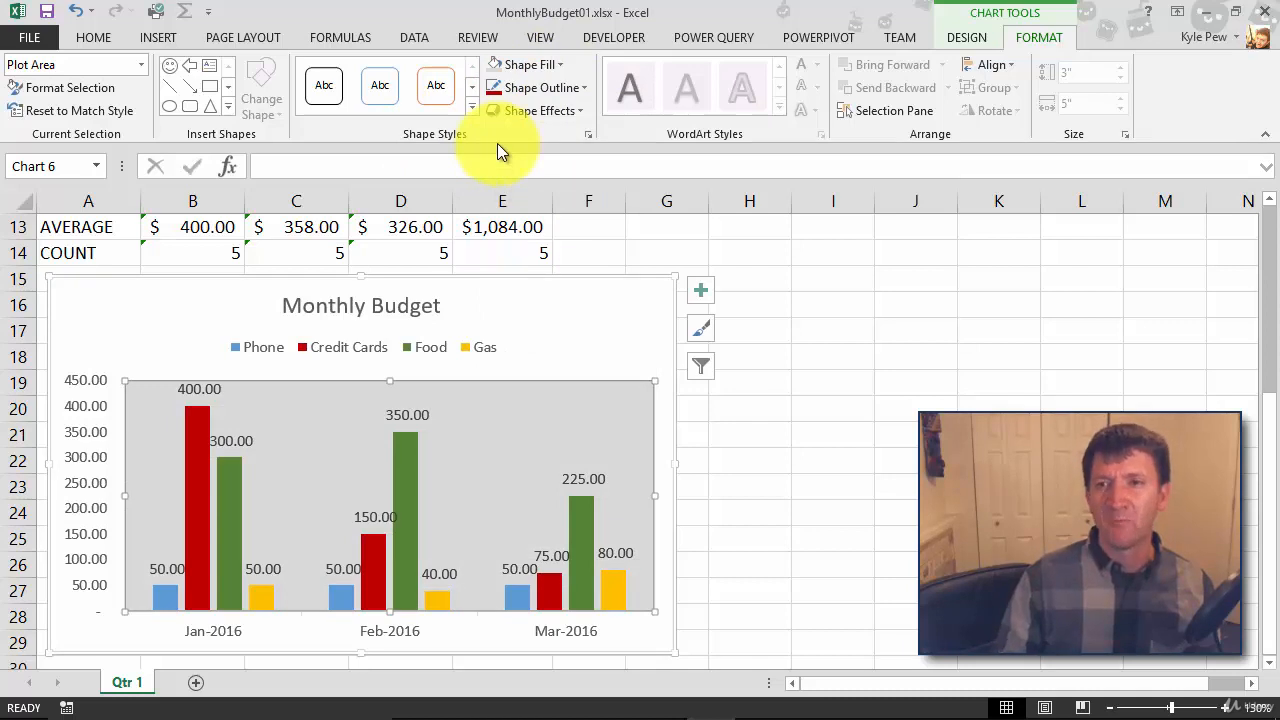
pyautogui.click(558, 65)
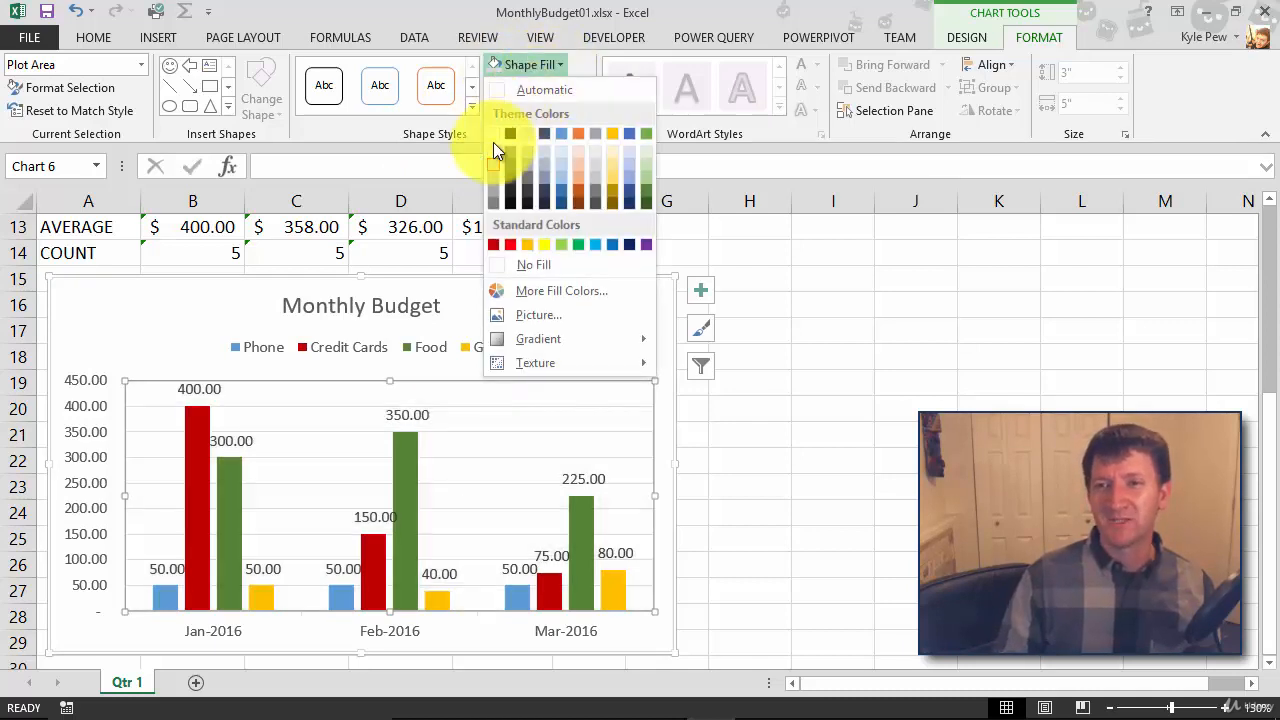
pyautogui.click(489, 150)
pyautogui.click(638, 308)
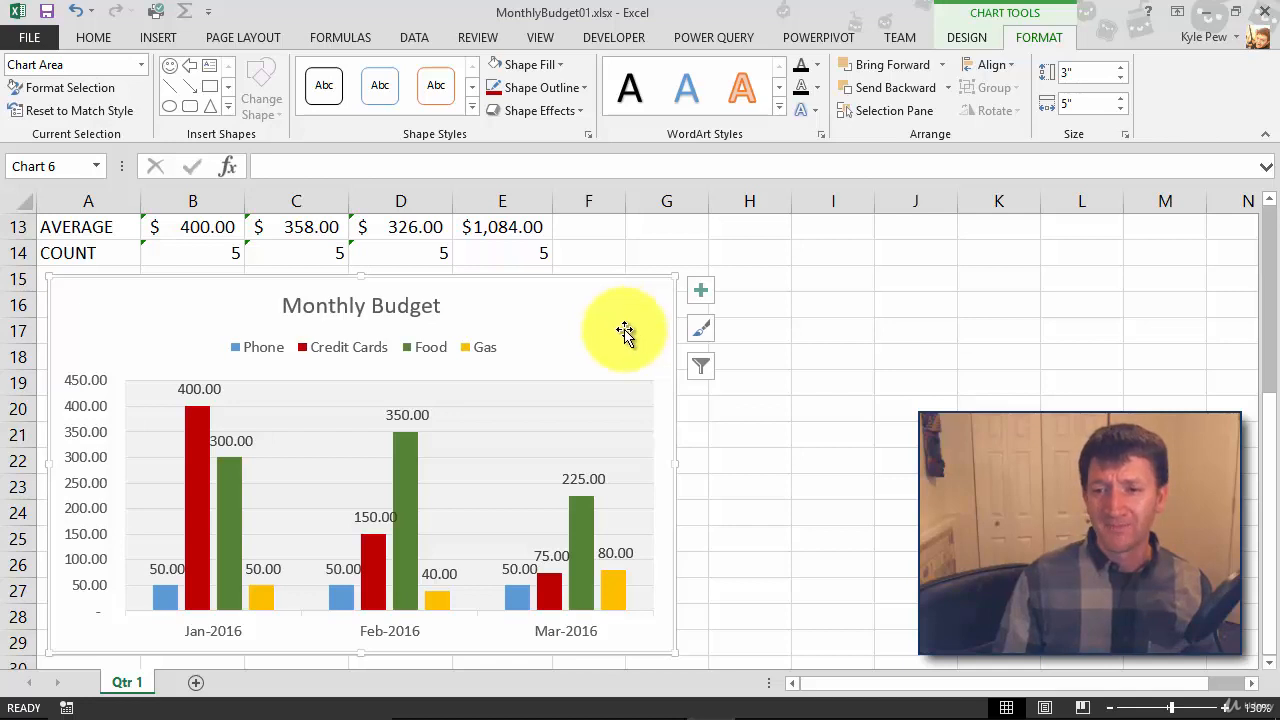
# Format the chart legend text as bold with a font size of 12.
pyautogui.click(321, 346)
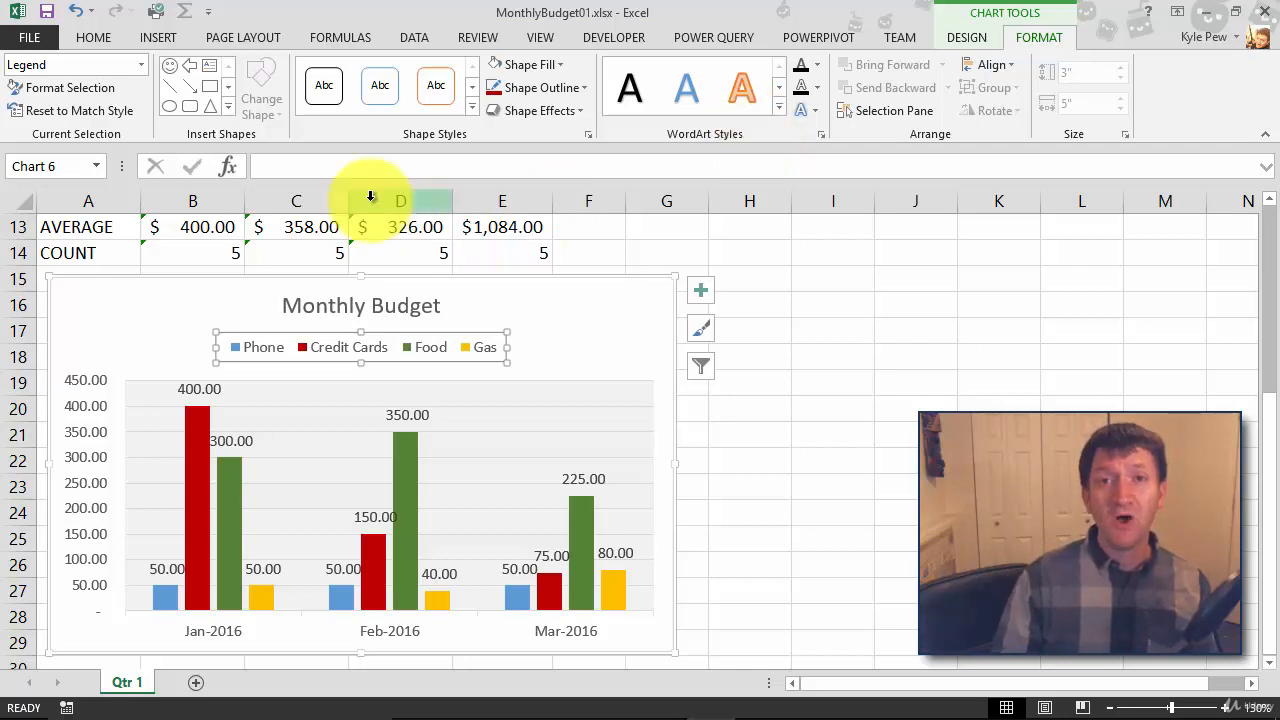
pyautogui.click(93, 37)
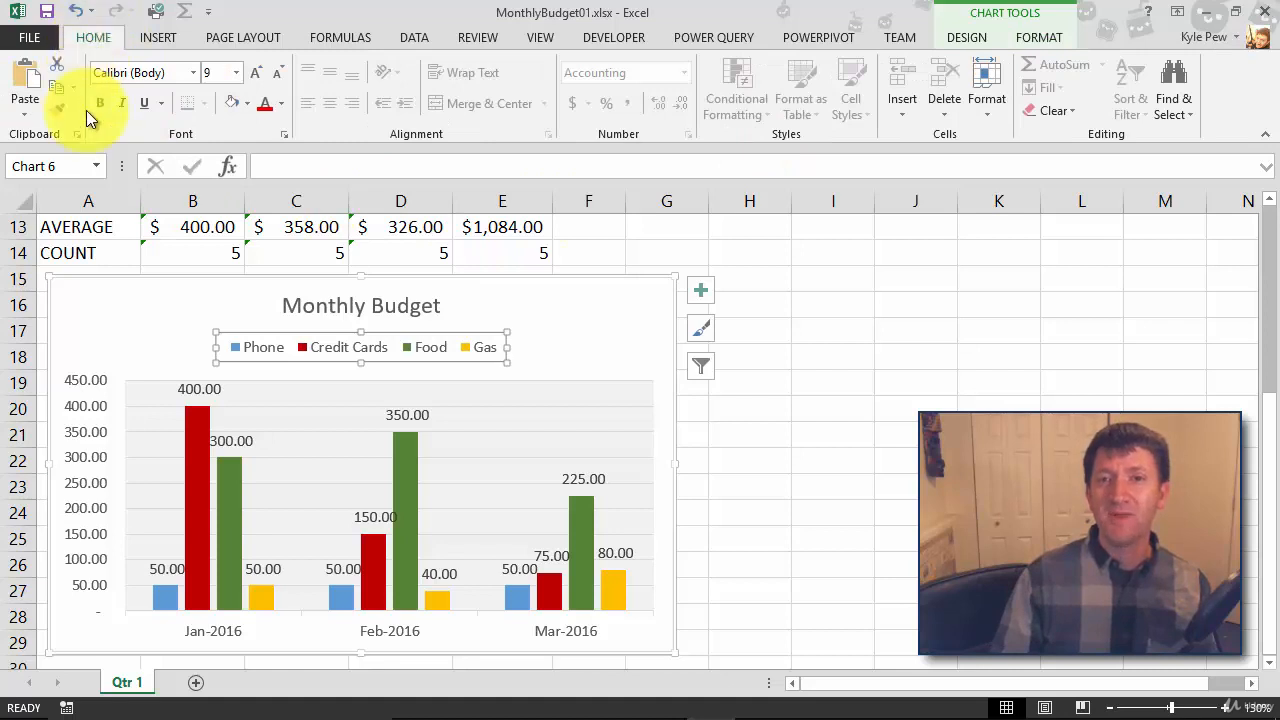
pyautogui.click(238, 73)
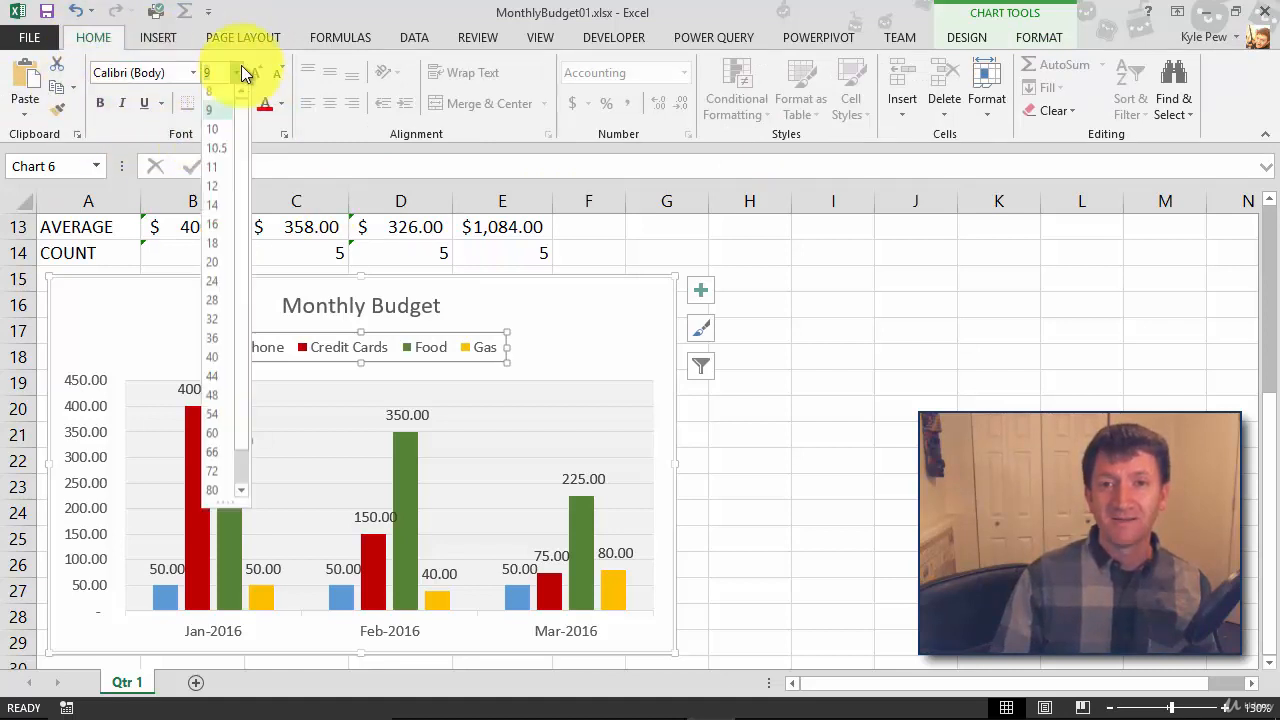
pyautogui.click(217, 192)
pyautogui.click(100, 103)
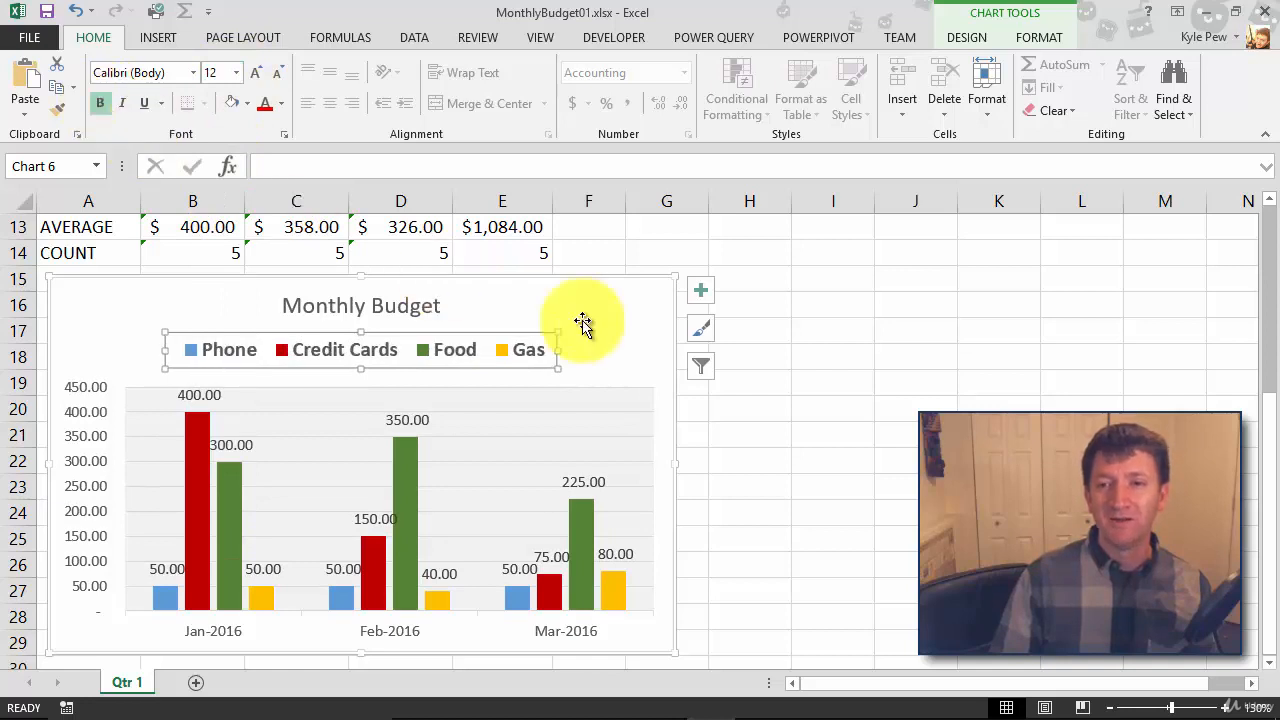
pyautogui.click(634, 303)
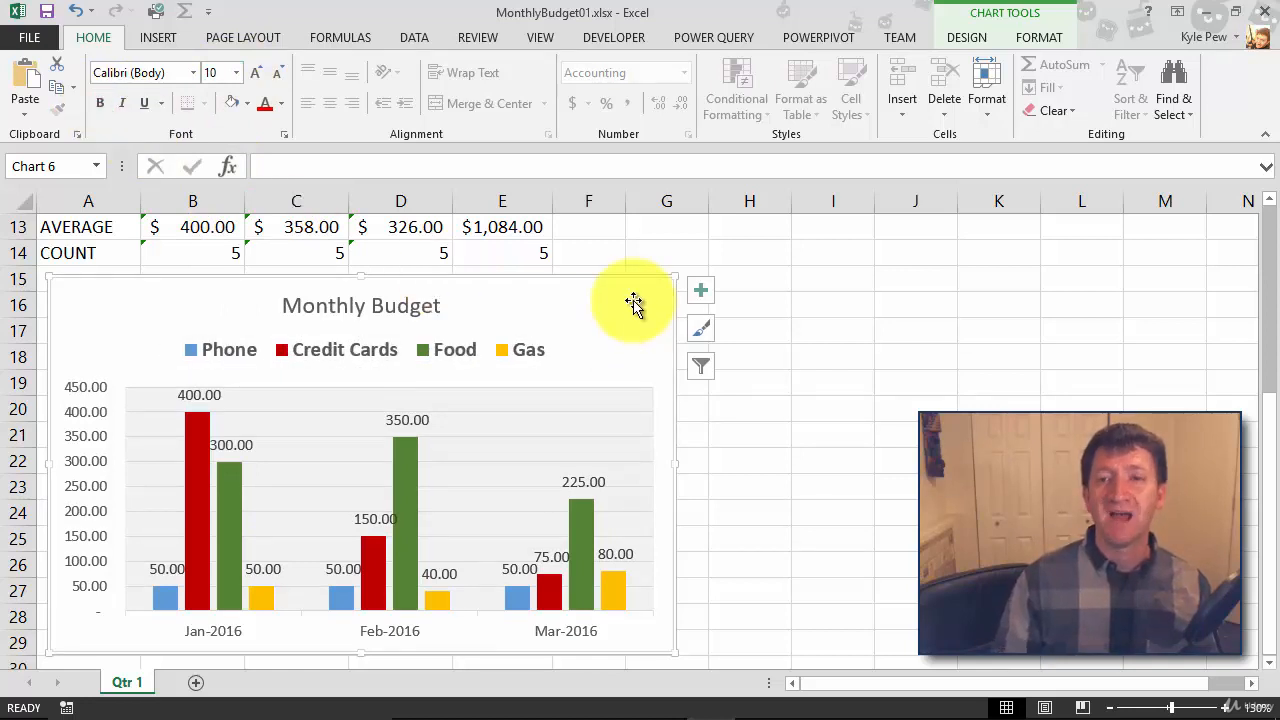
# Enlarge the Monthly Budget chart title to font size 20 and make it bold.
pyautogui.click(425, 308)
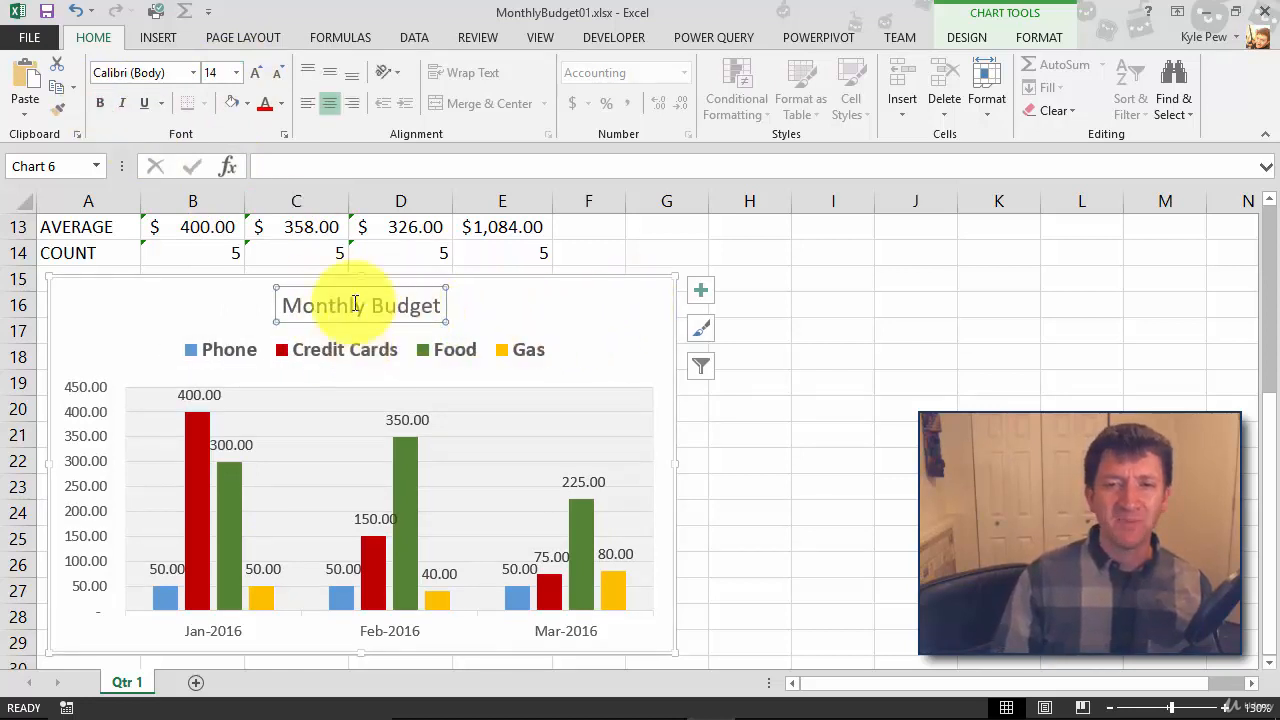
pyautogui.click(253, 73)
pyautogui.click(253, 73)
pyautogui.click(253, 73)
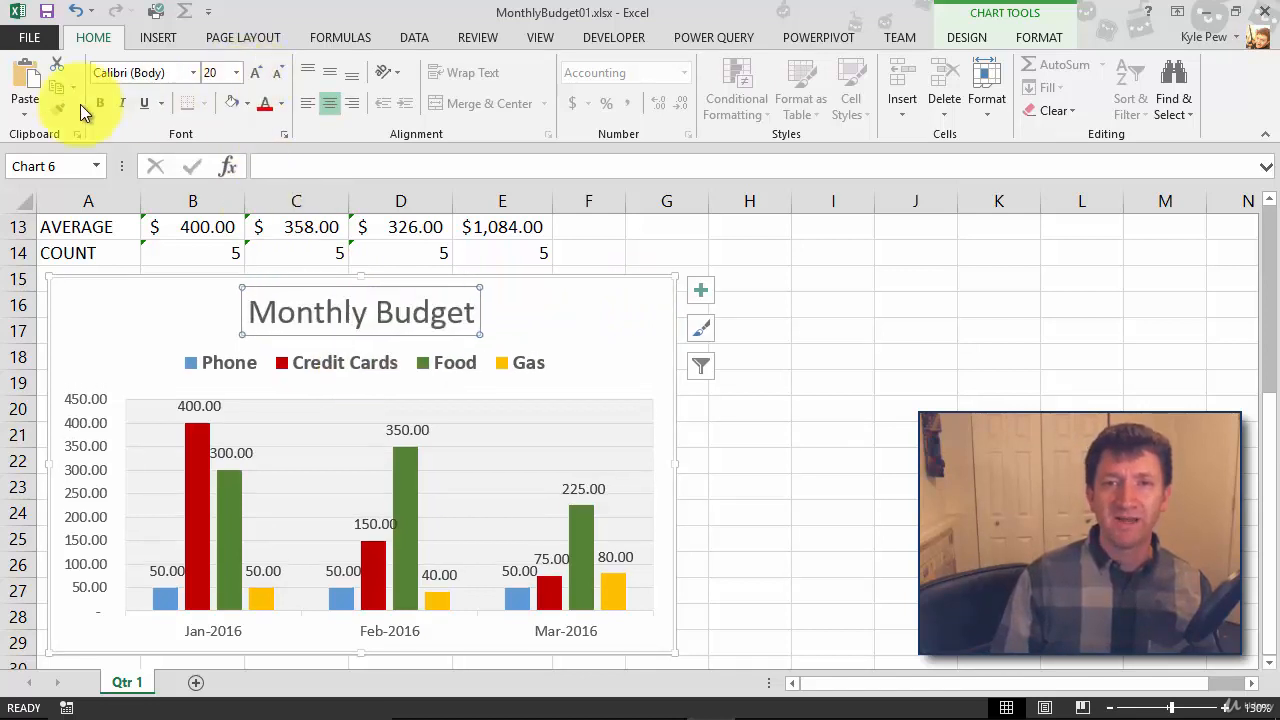
pyautogui.click(107, 101)
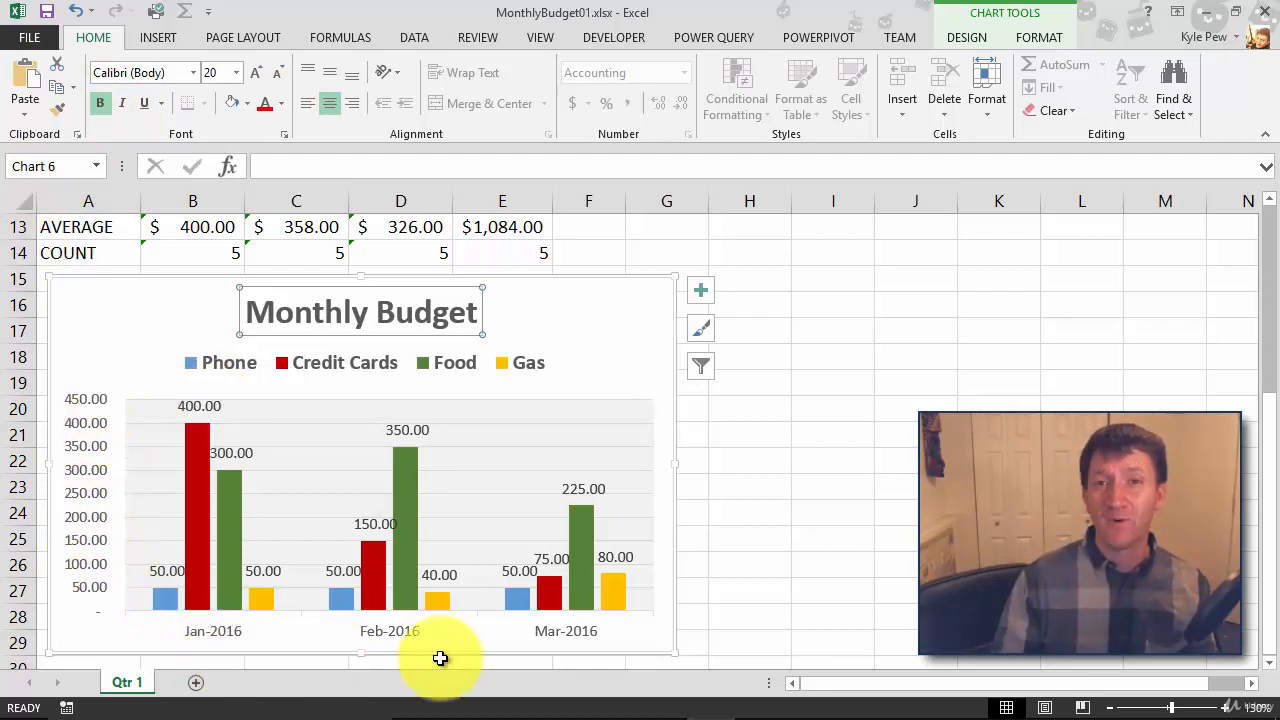
# Make the labels of both the horizontal month axis and the vertical value axis bold.
pyautogui.click(400, 630)
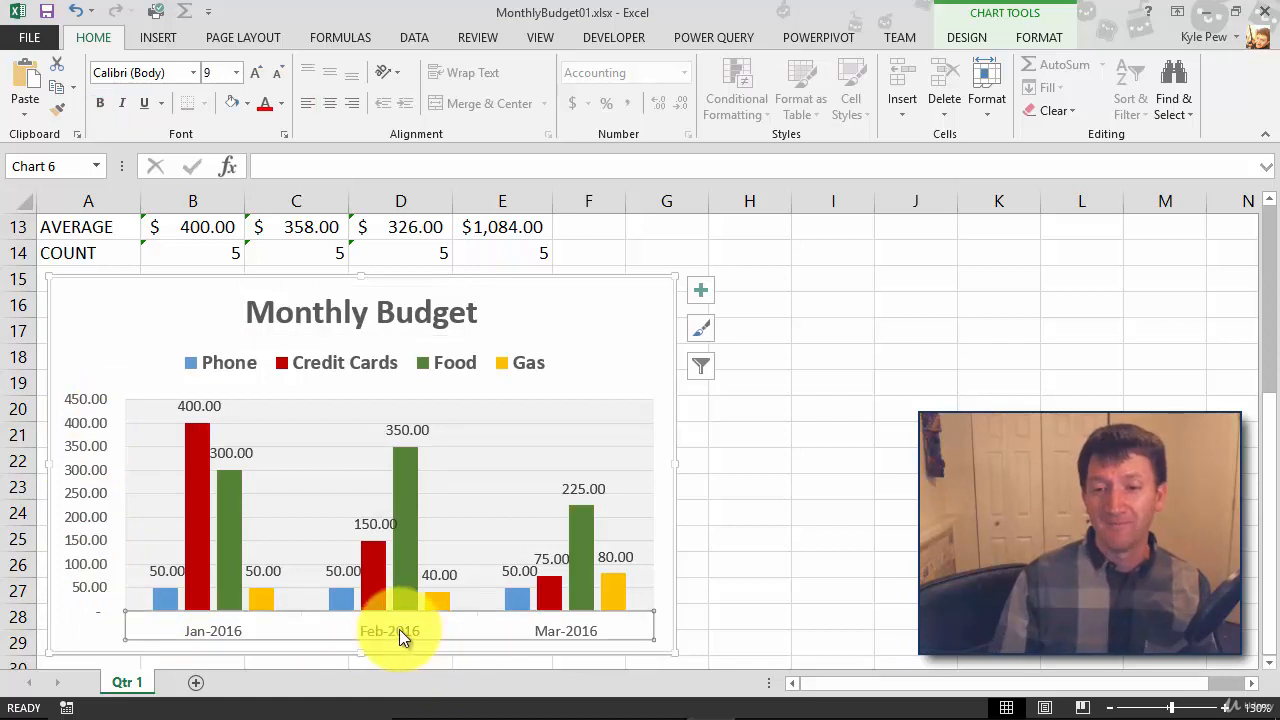
pyautogui.click(99, 103)
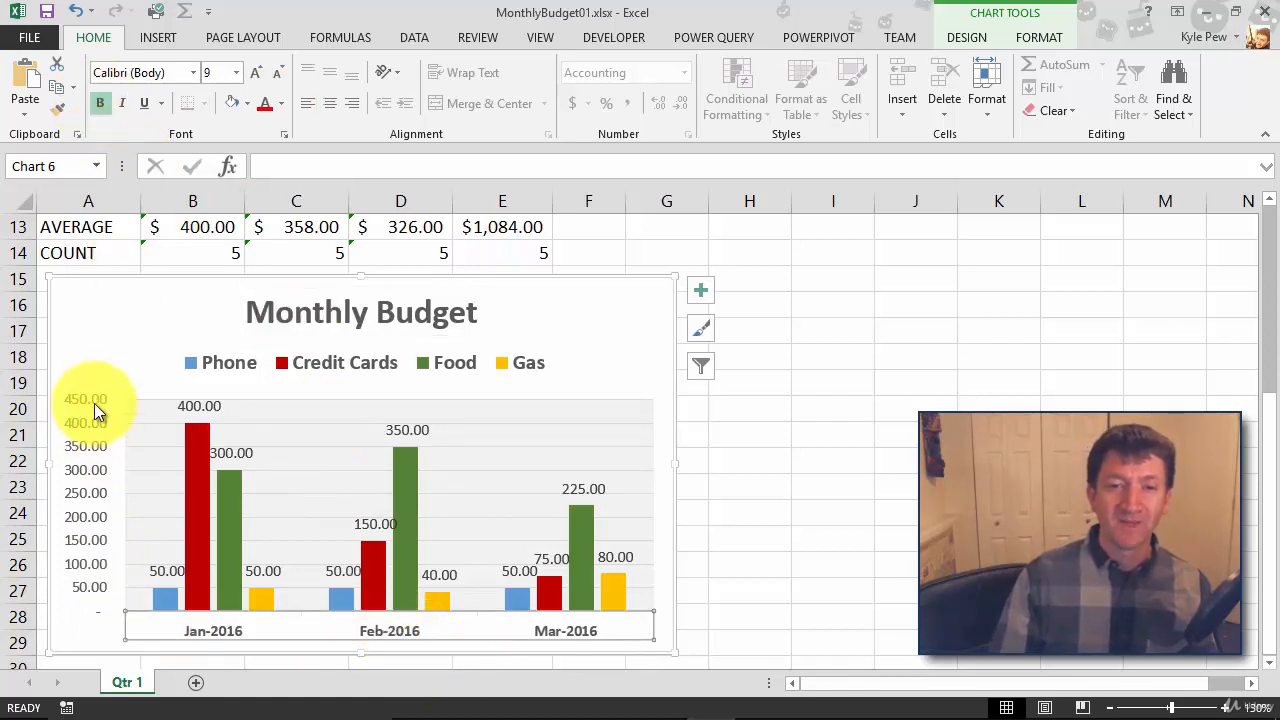
pyautogui.click(95, 408)
pyautogui.click(104, 103)
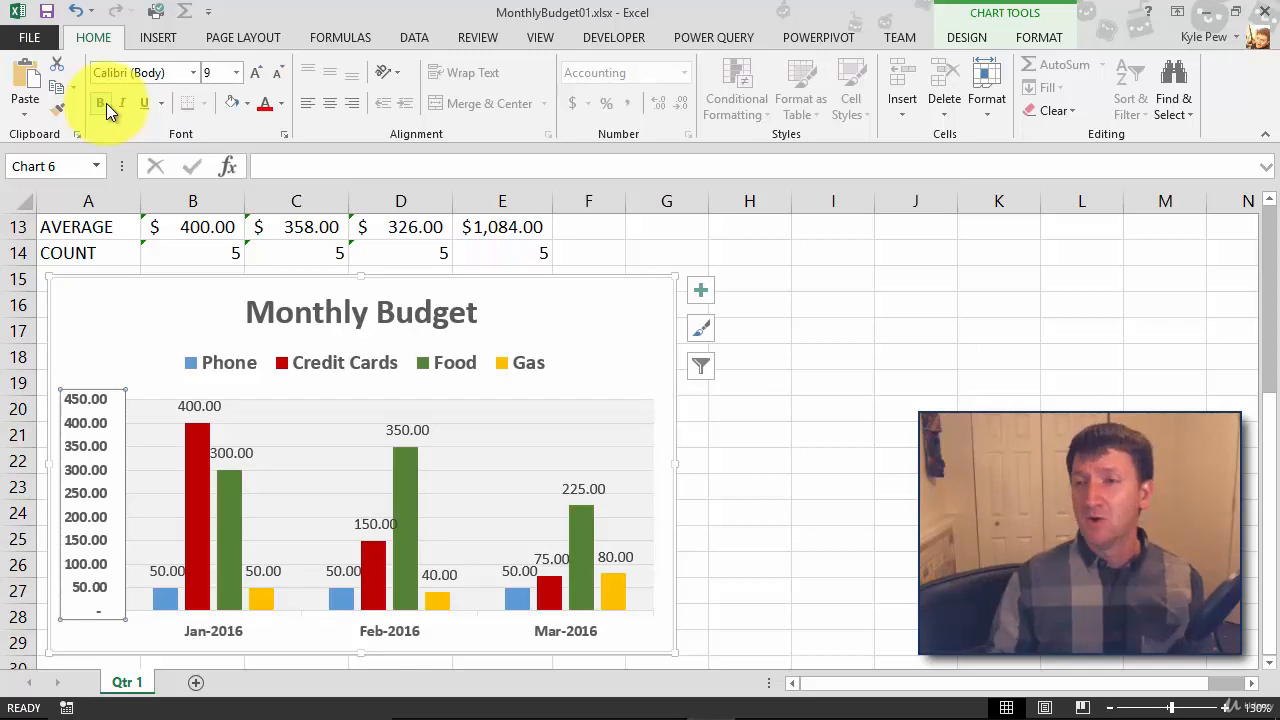
pyautogui.click(984, 37)
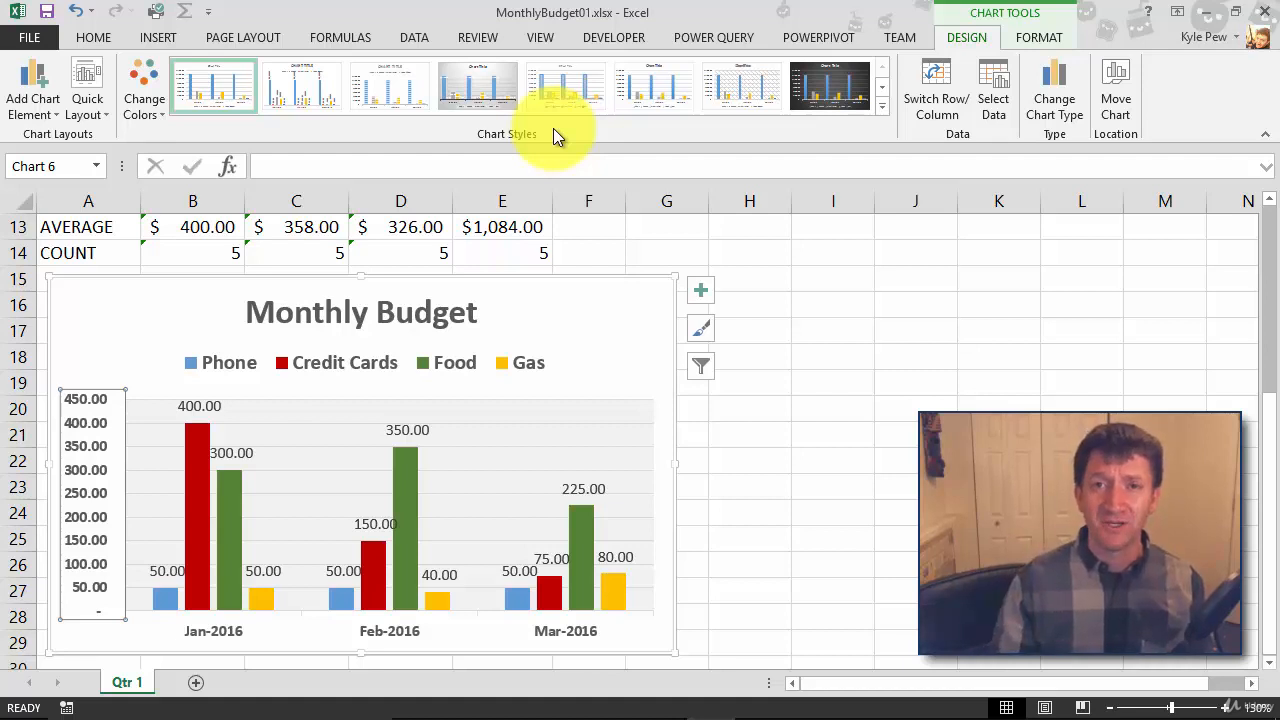
pyautogui.click(1017, 40)
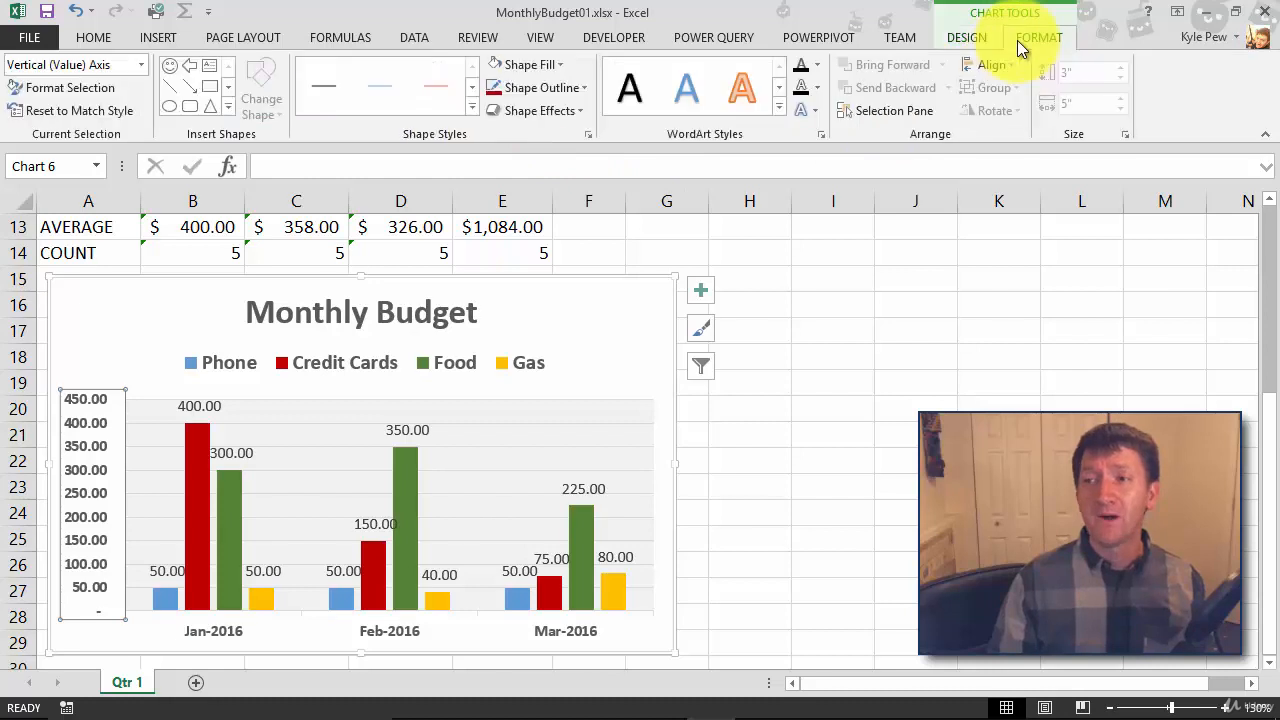